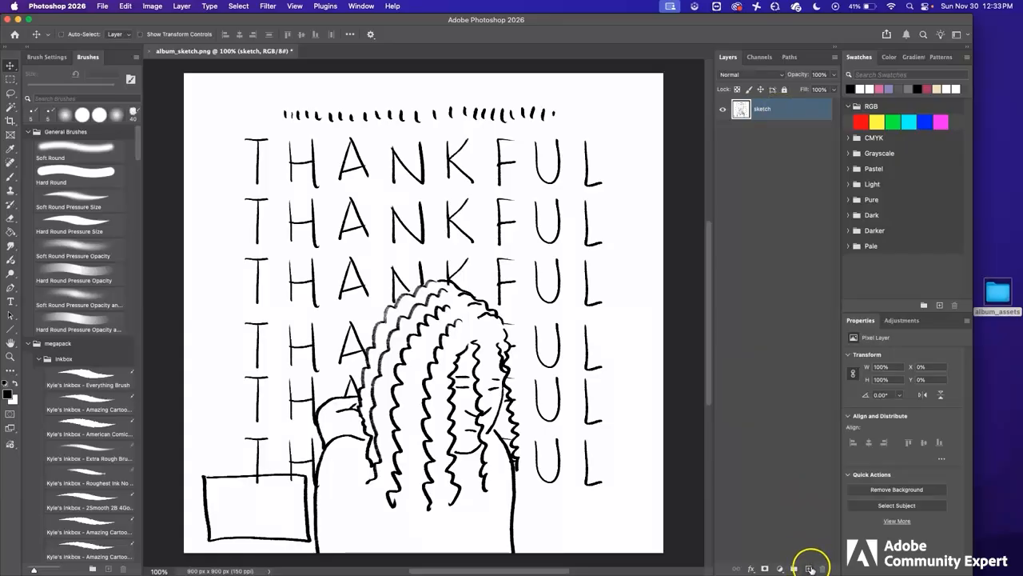
Step: Add a new layer above the sketch and name it 'black'
click(809, 568)
double_click(764, 109)
text(black)
key(Return)
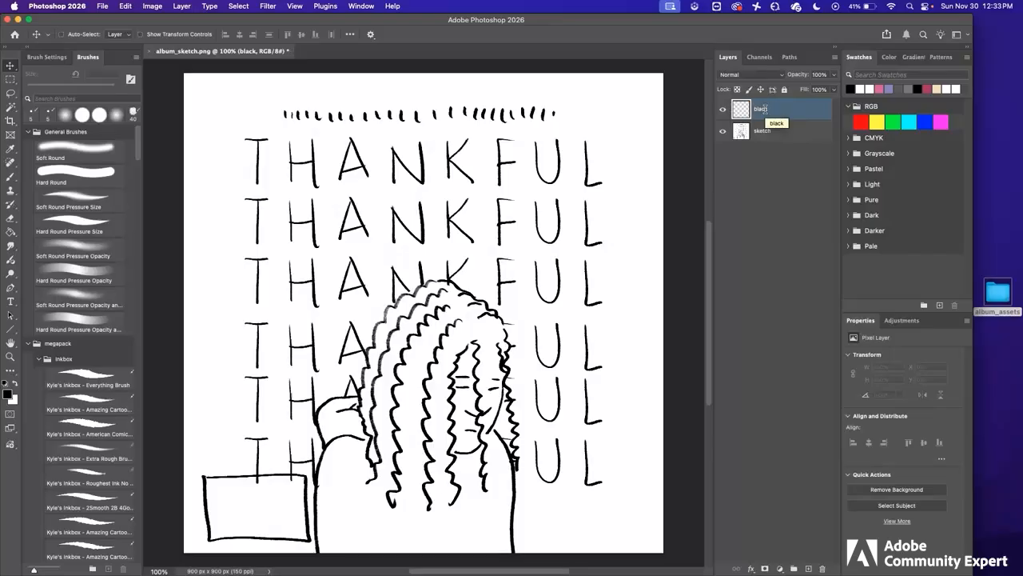
Step: Fill the 'black' layer with solid Black using Edit > Fill
click(126, 7)
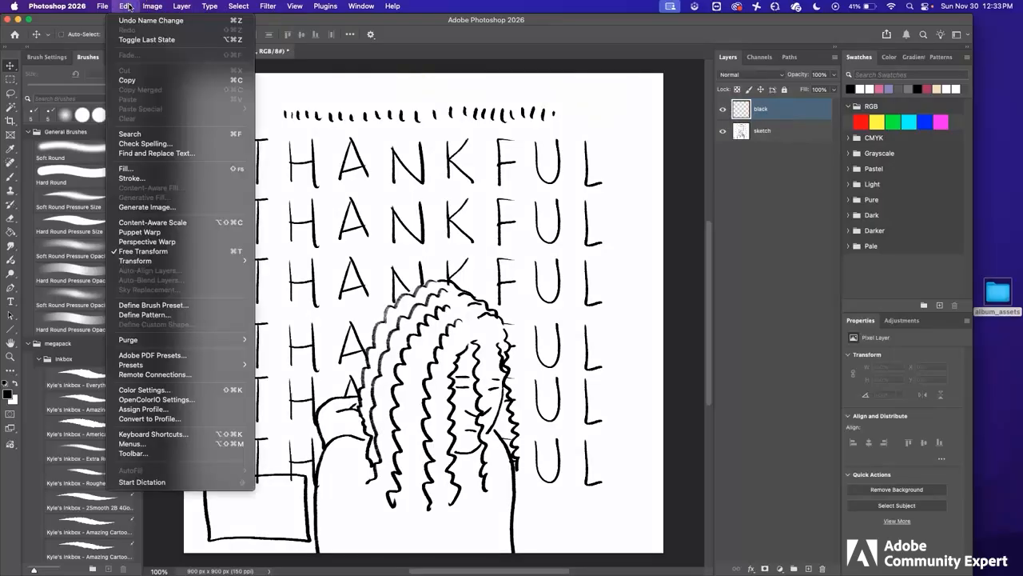
click(151, 170)
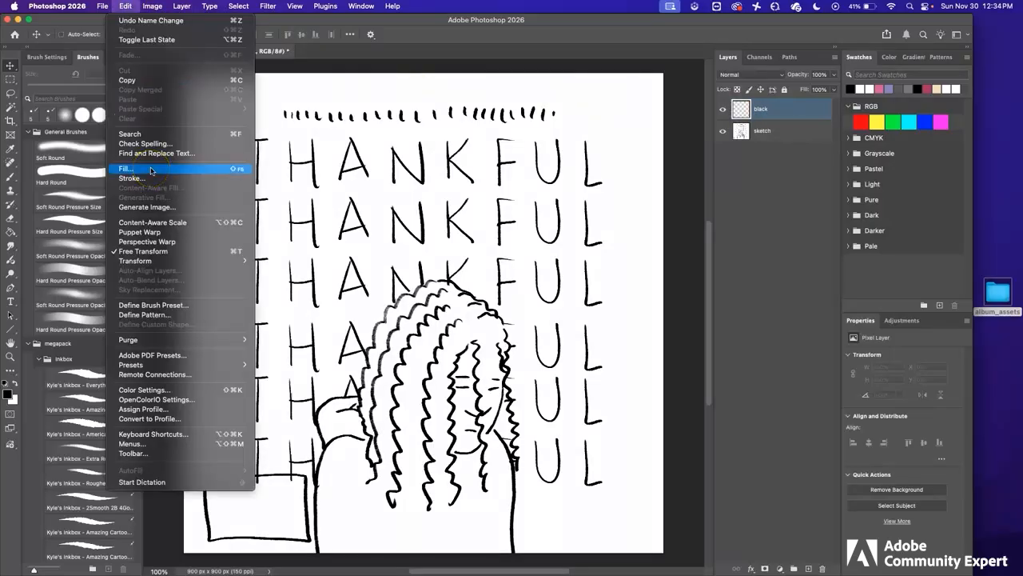
click(521, 227)
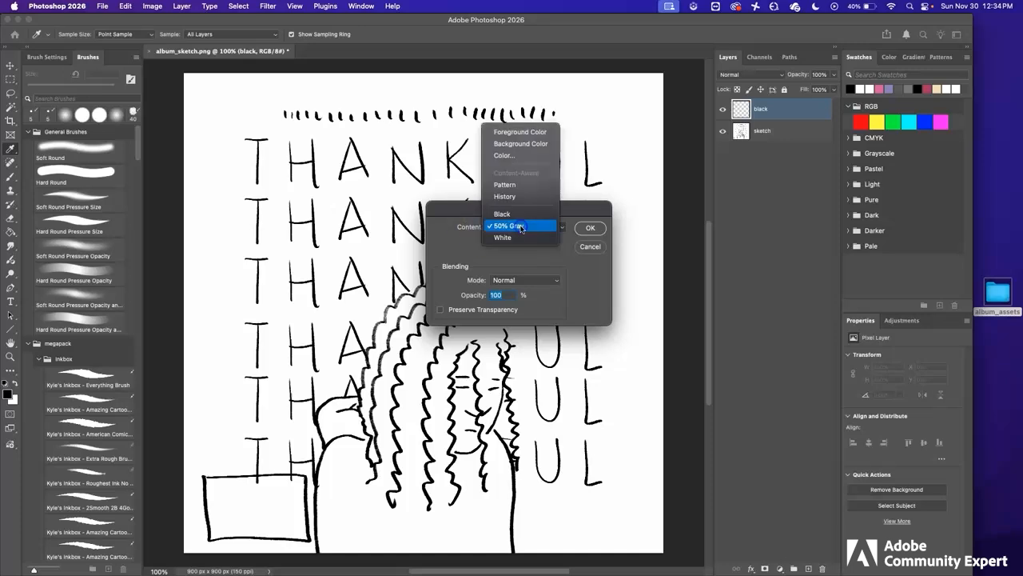
click(516, 215)
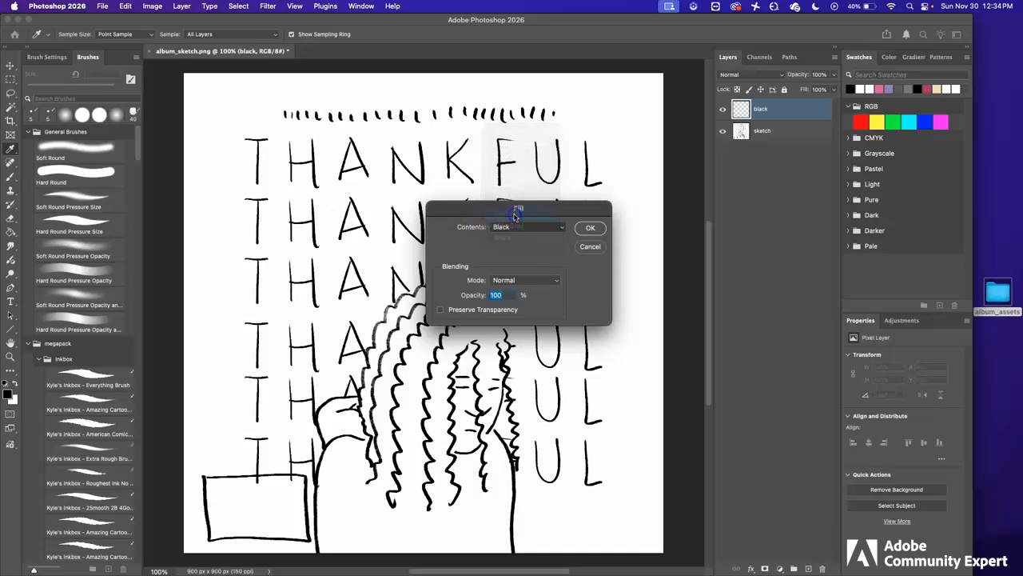
click(591, 228)
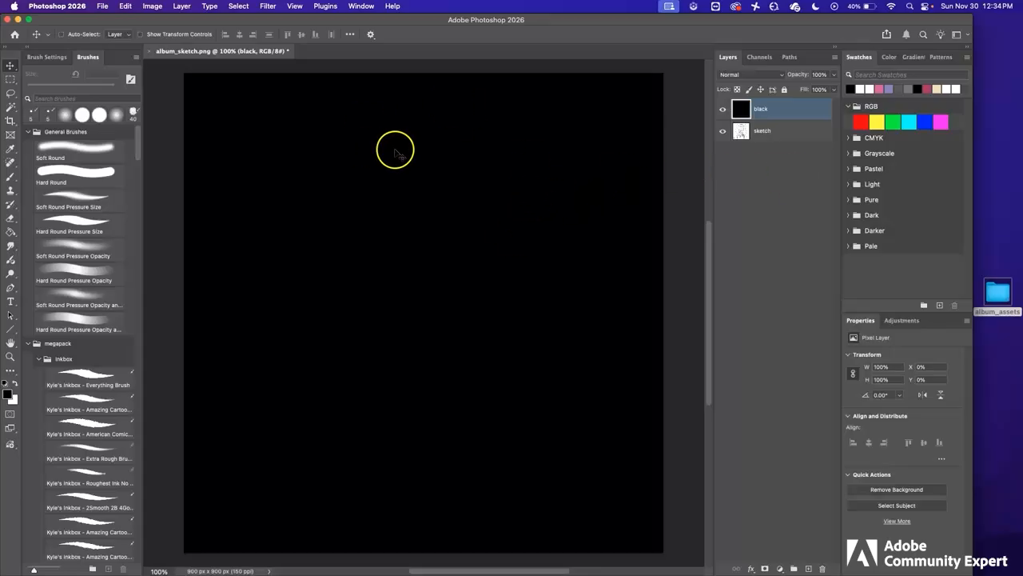
Step: Show rulers in percent and place a vertical guide at the canvas's 50% centre
key(super+r)
key(super+r)
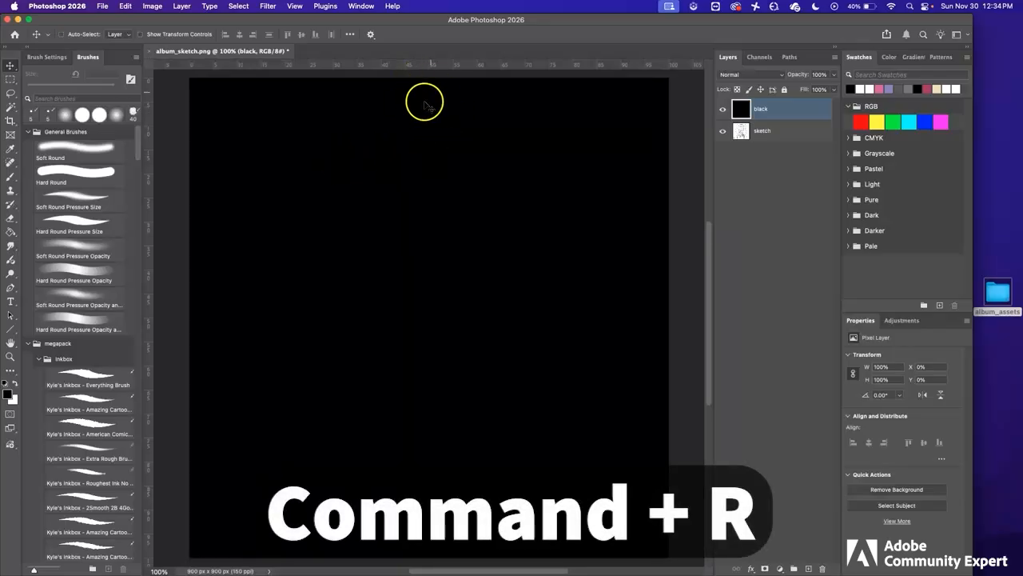
right_click(522, 64)
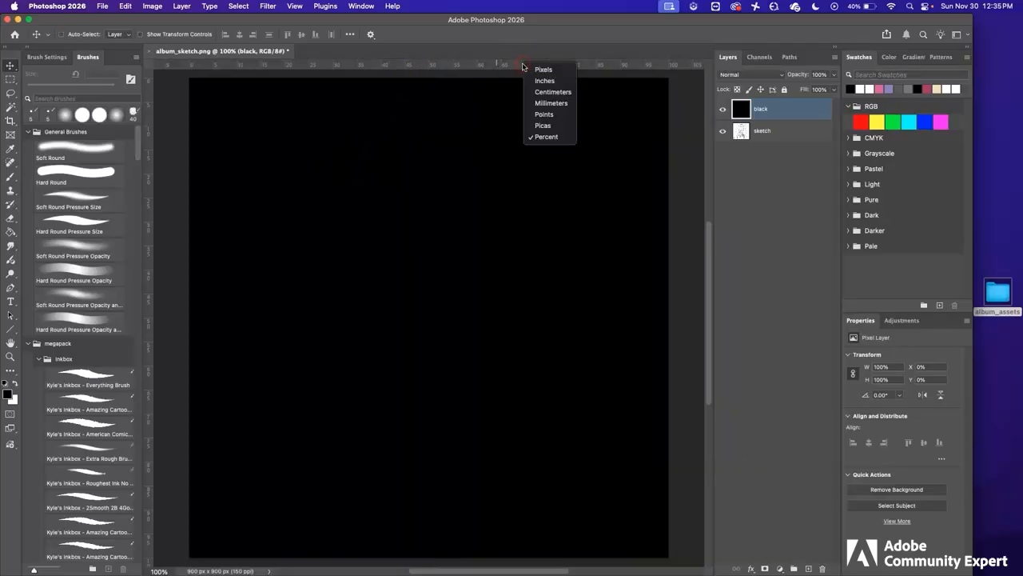
click(564, 139)
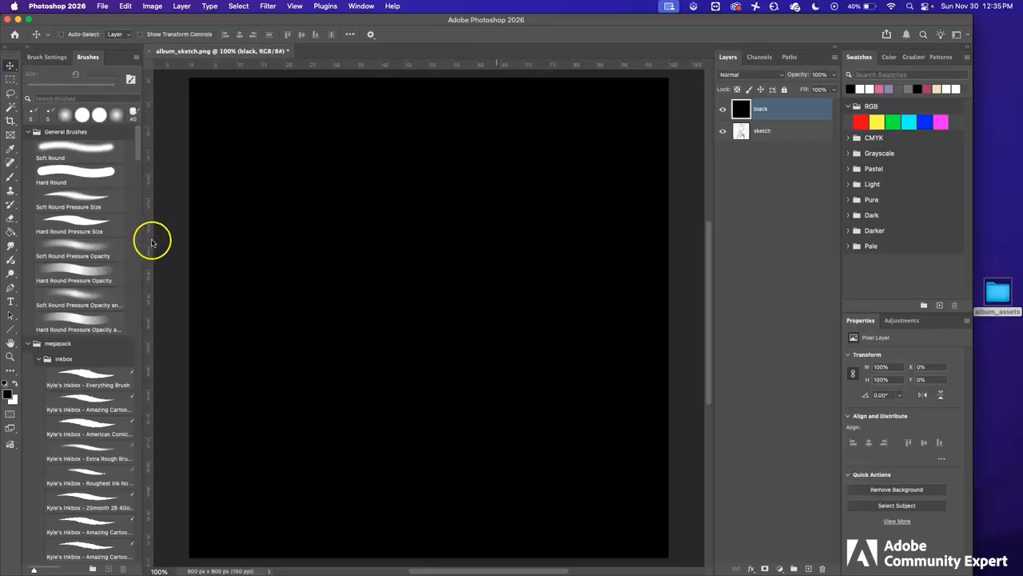
drag(153, 245, 428, 314)
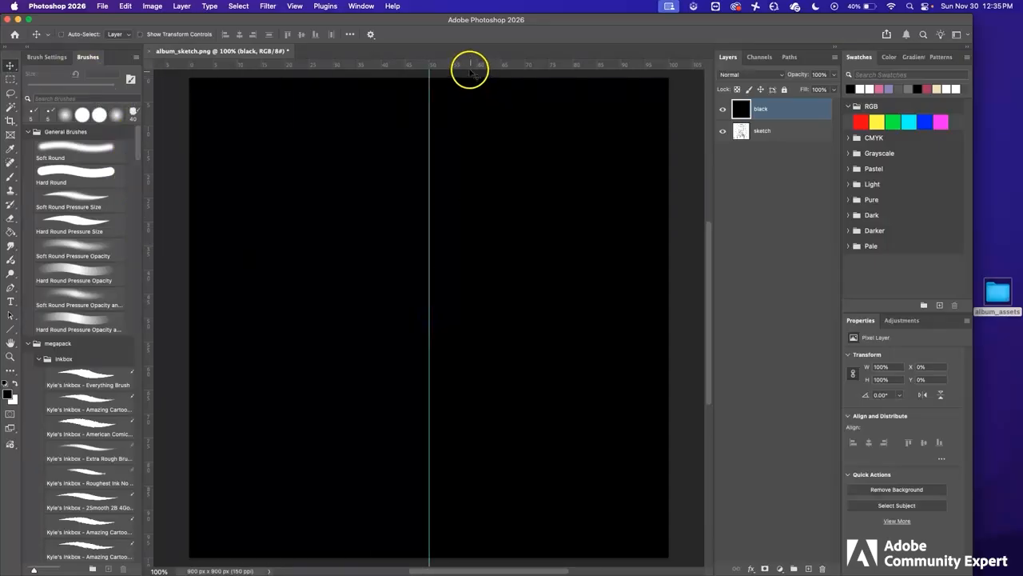
click(11, 302)
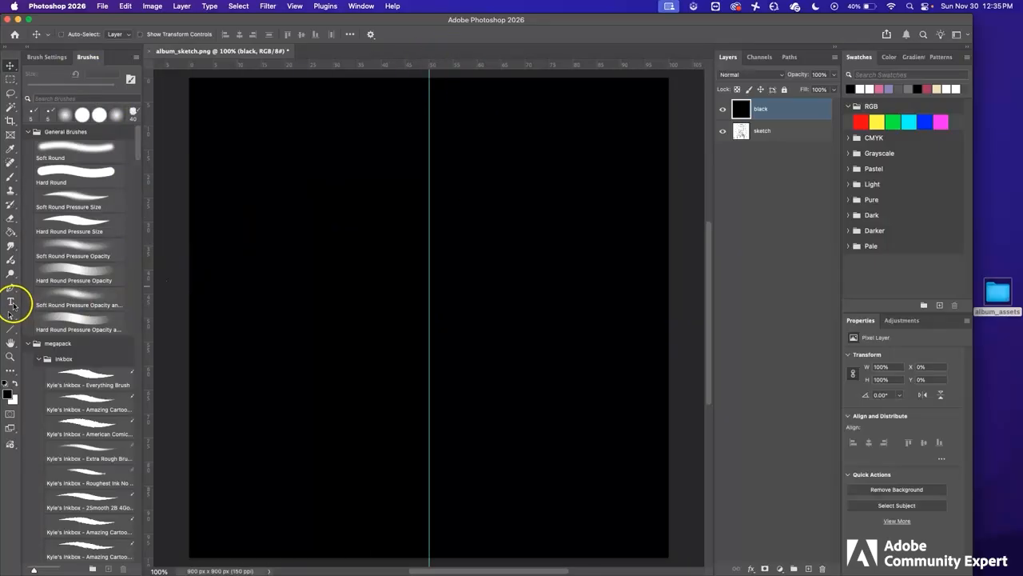
Step: Set the type to Futura Bold with bright magenta colour #f600ff
click(112, 33)
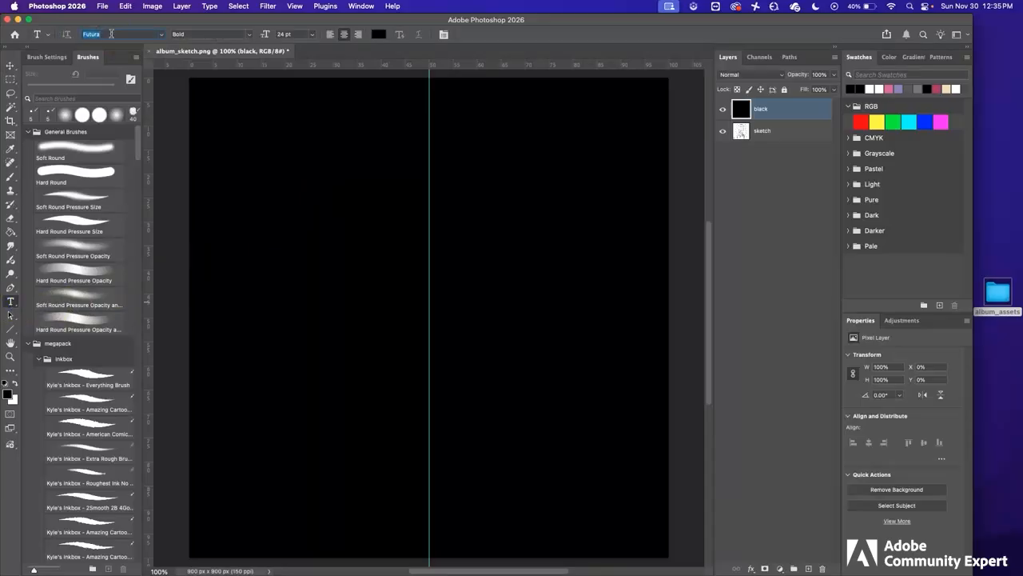
click(248, 34)
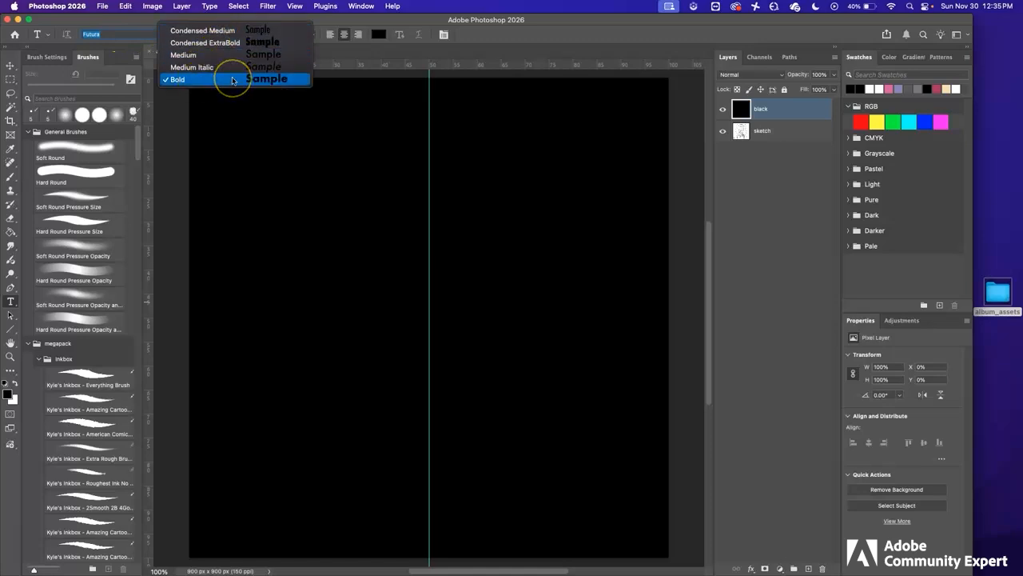
click(233, 80)
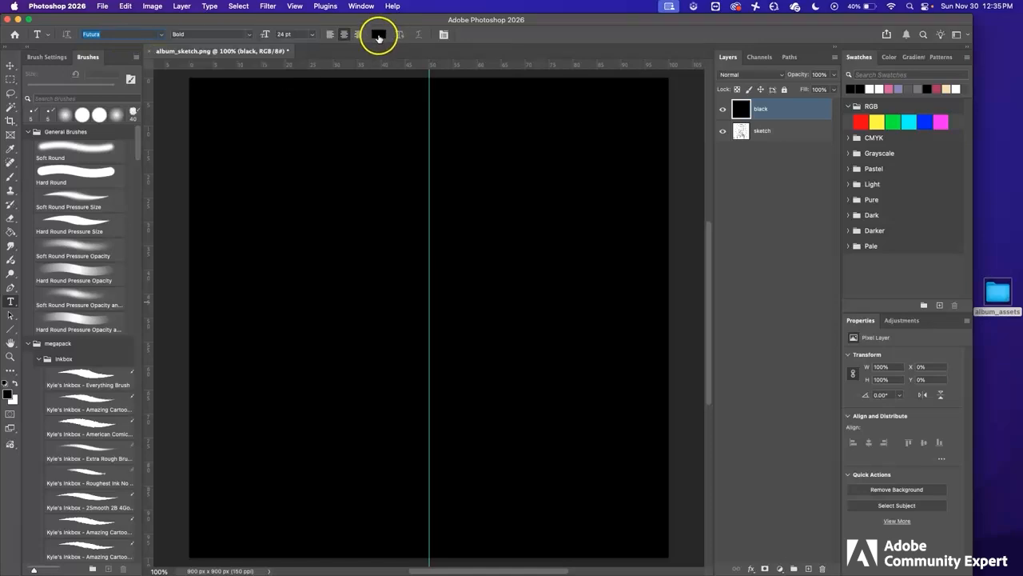
click(378, 34)
click(791, 314)
drag(760, 309, 782, 281)
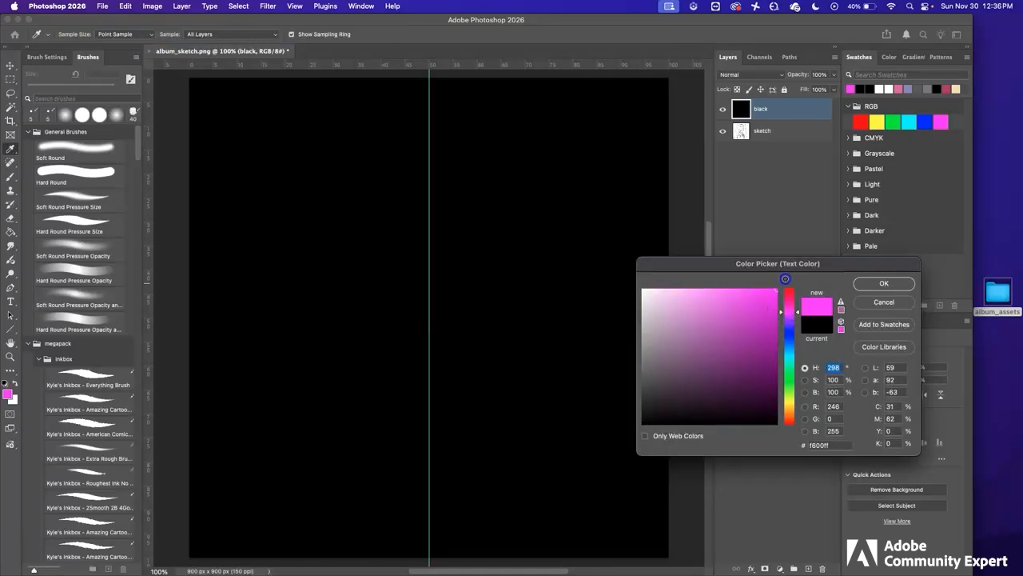
click(884, 283)
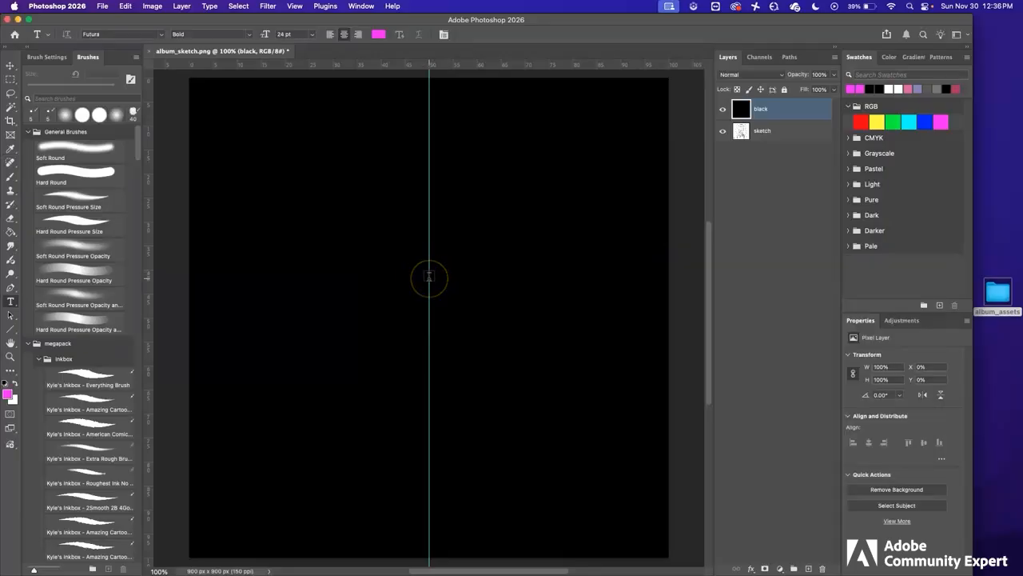
Step: Type 'THANKFUL' on the centre guide and commit it
click(428, 276)
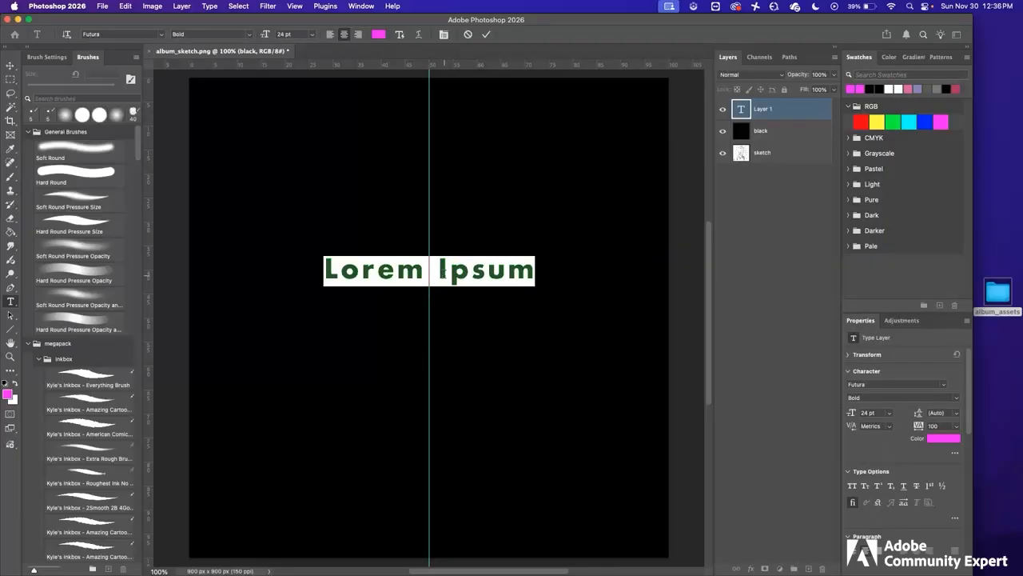
text(THANKFUL)
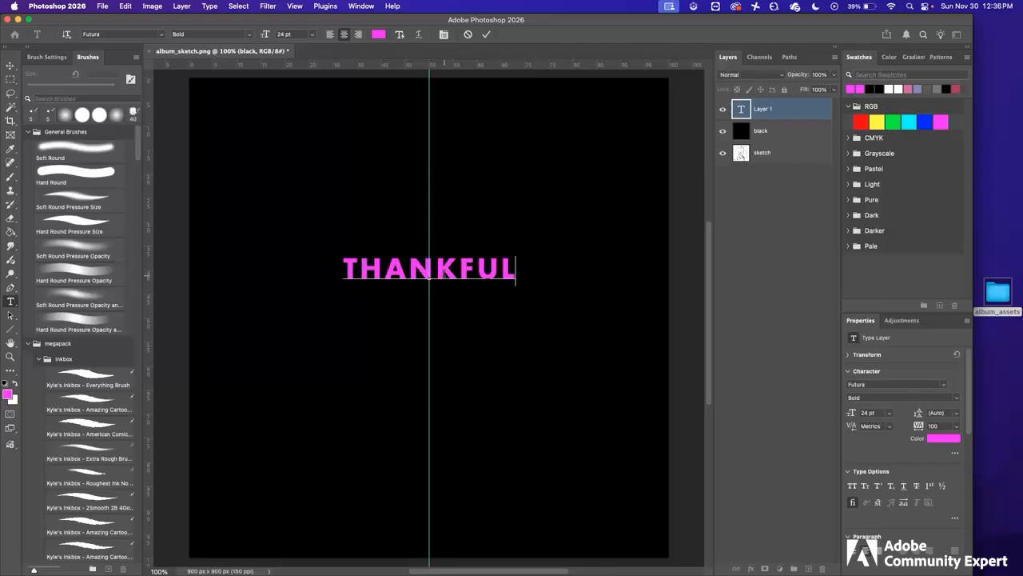
click(10, 65)
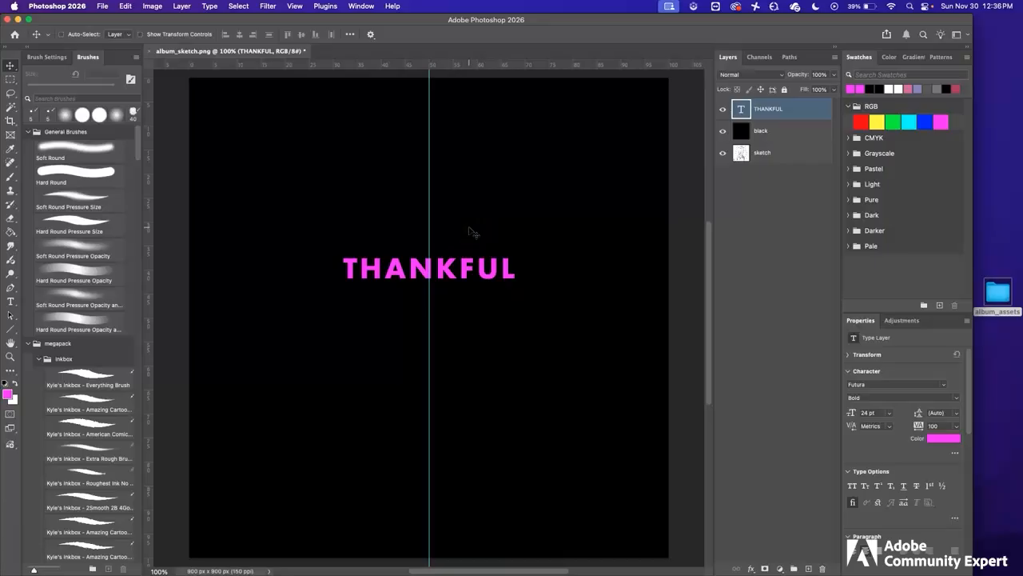
Step: Lower the black layer to 87% opacity and raise THANKFUL over the sketch's top row
click(783, 132)
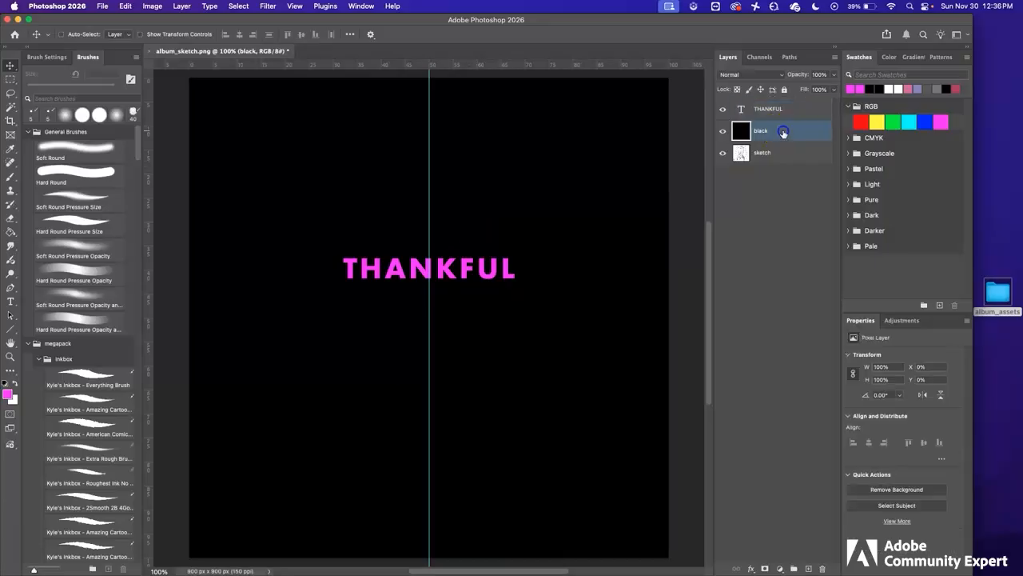
click(834, 75)
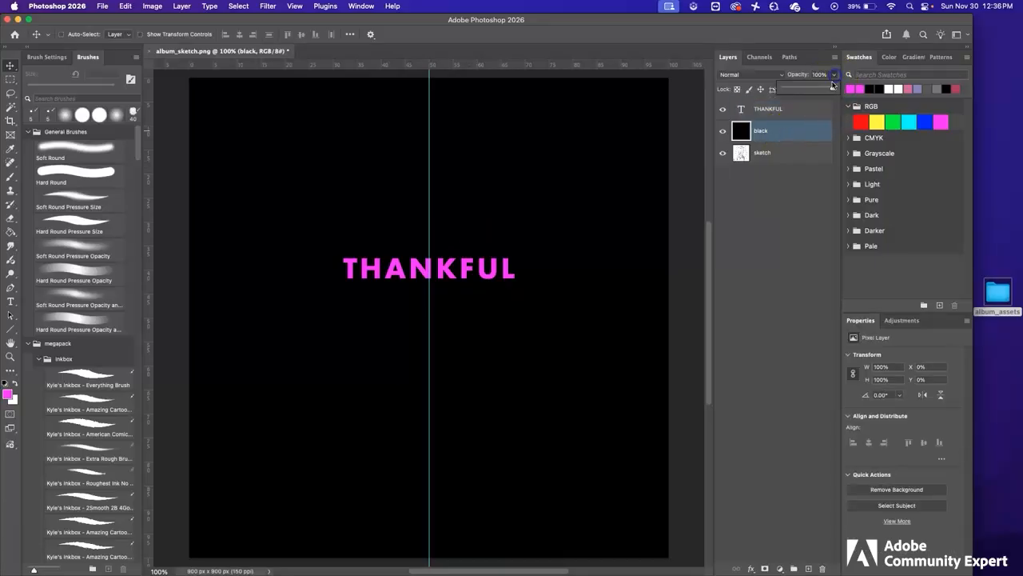
drag(833, 89, 826, 89)
click(402, 194)
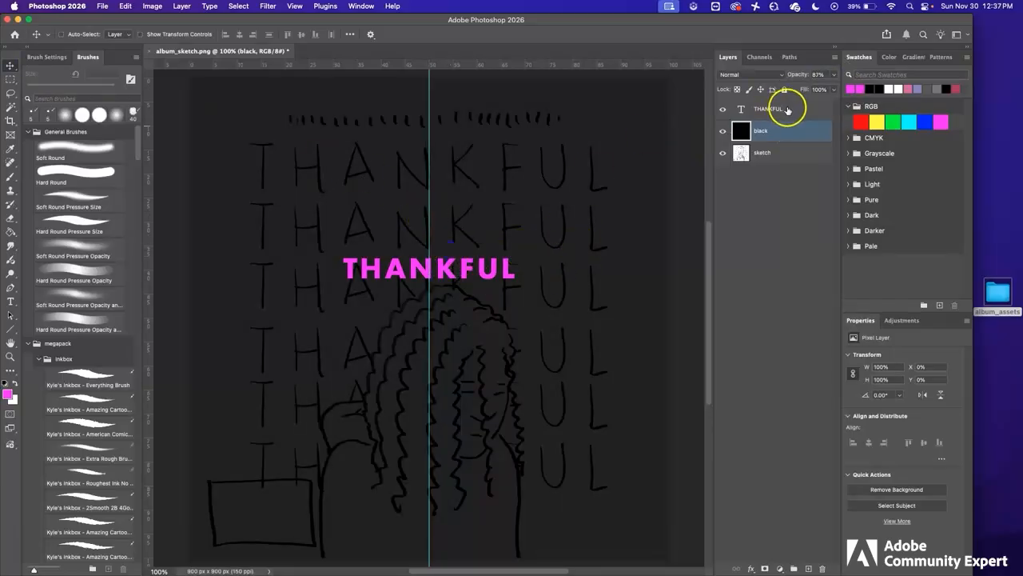
click(788, 110)
drag(440, 271, 442, 174)
Step: Enlarge THANKFUL from its centre to about 171%
key(super+t)
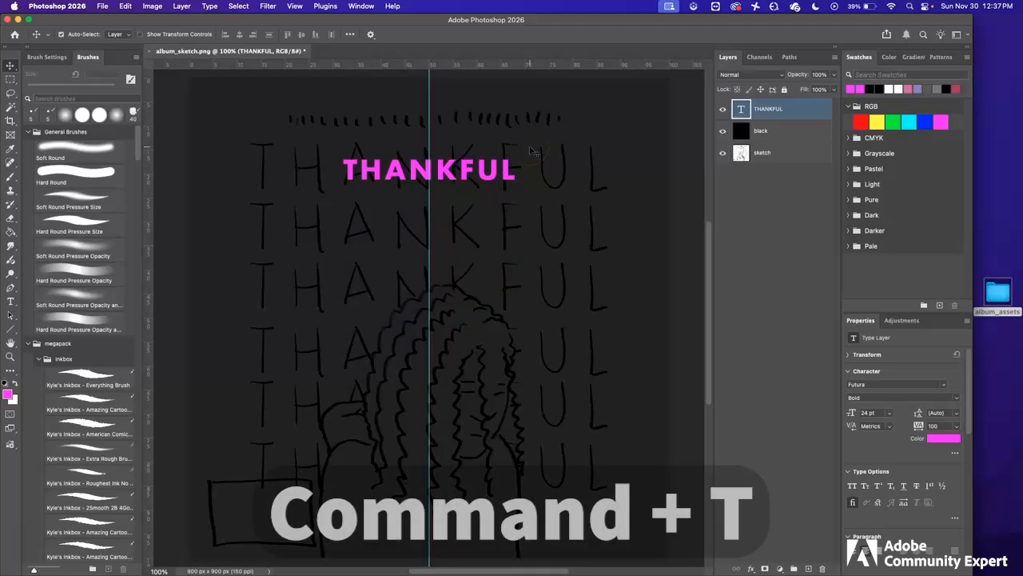
key(alt)
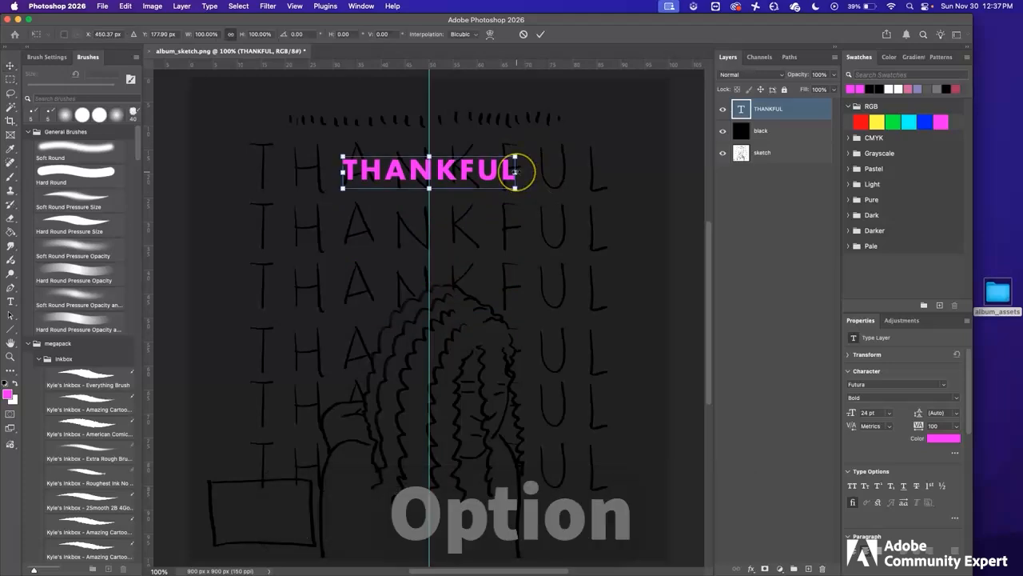
drag(515, 170, 610, 180)
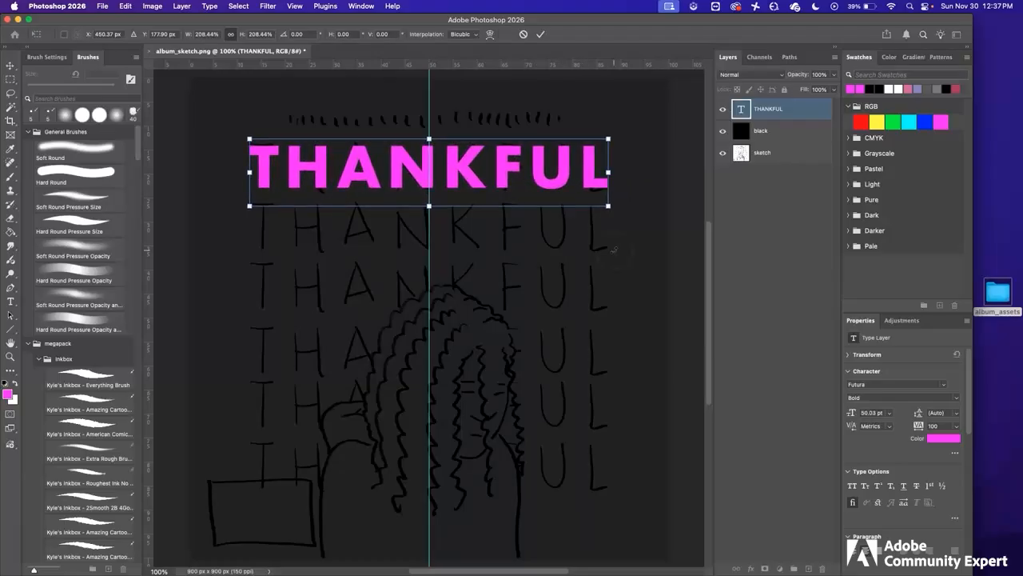
key(Return)
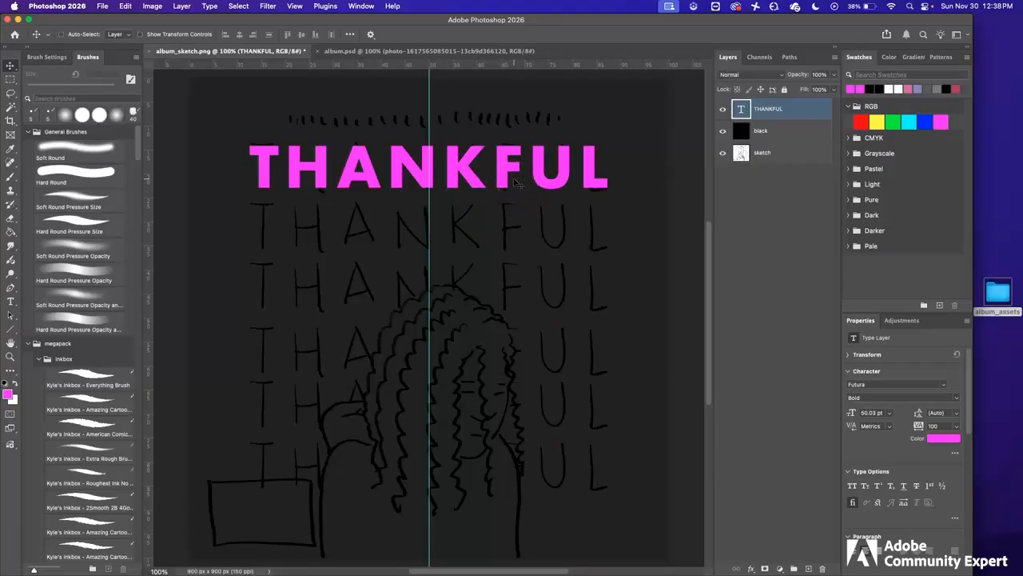
Step: Stretch THANKFUL vertically so it matches the sketch's top lettering row
key(super+t)
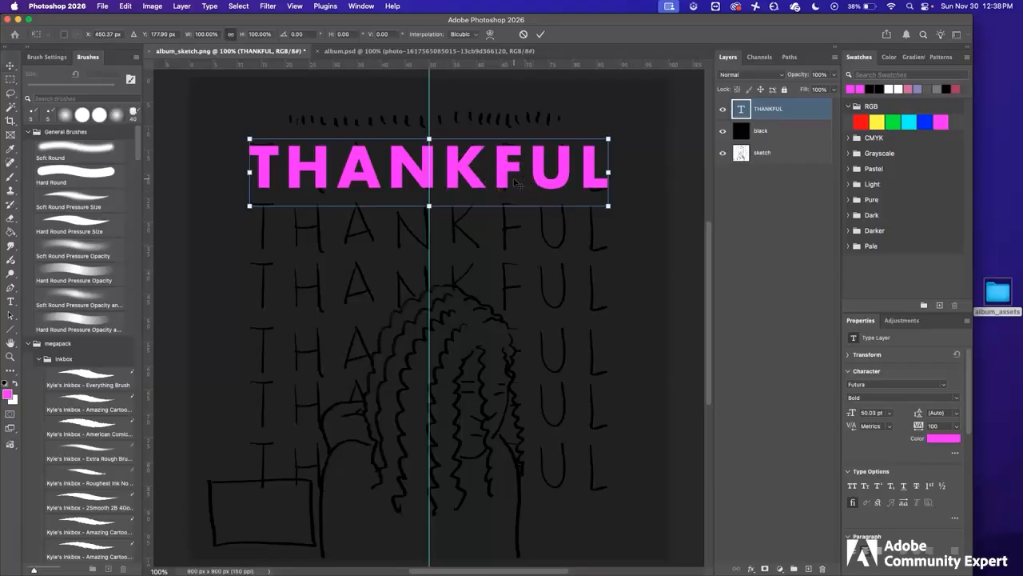
drag(429, 206, 429, 220)
key(Return)
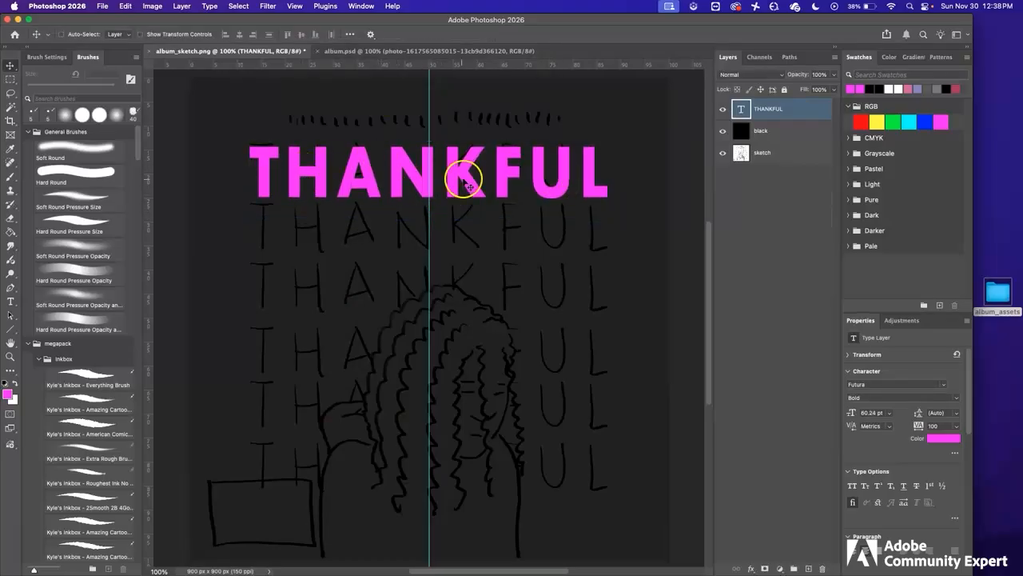
click(11, 301)
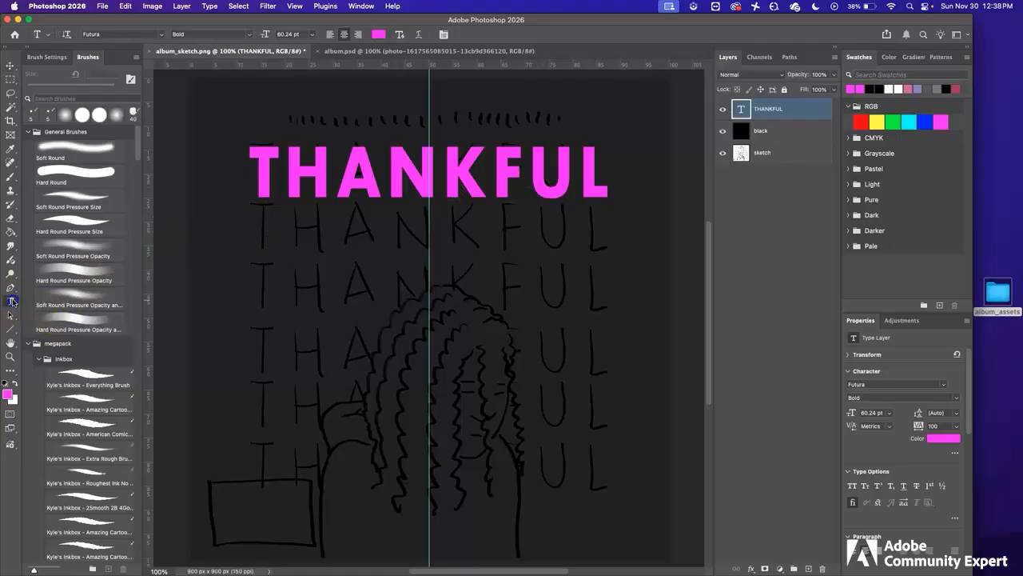
Step: Set THANKFUL's letter tracking to 220 in the Character panel
click(444, 35)
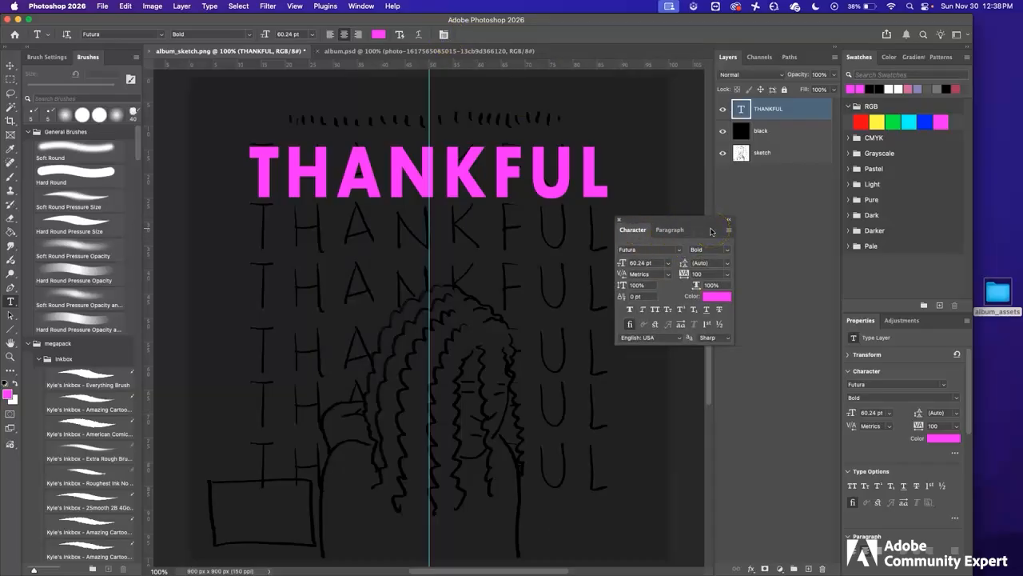
drag(685, 274, 687, 277)
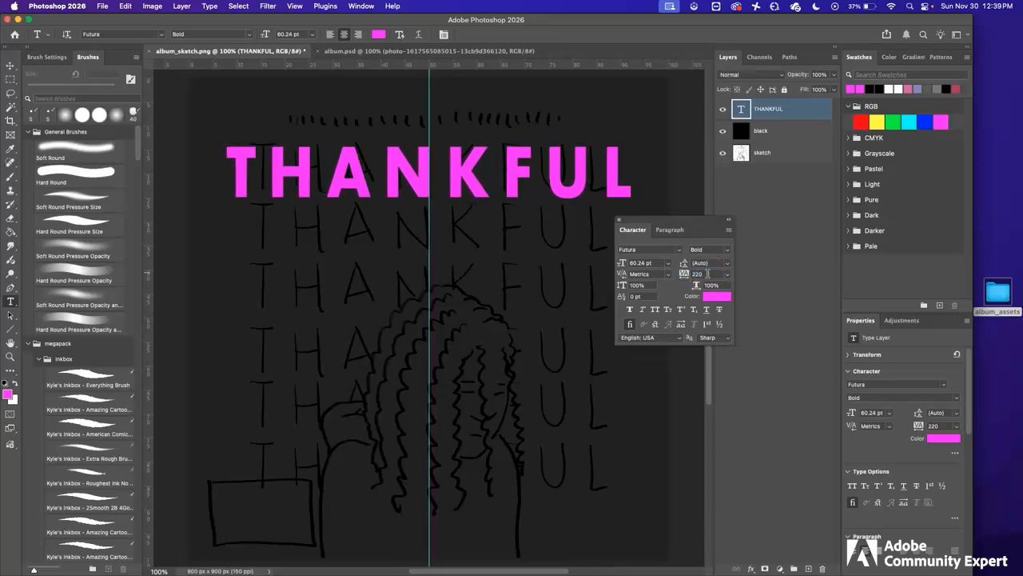
click(708, 273)
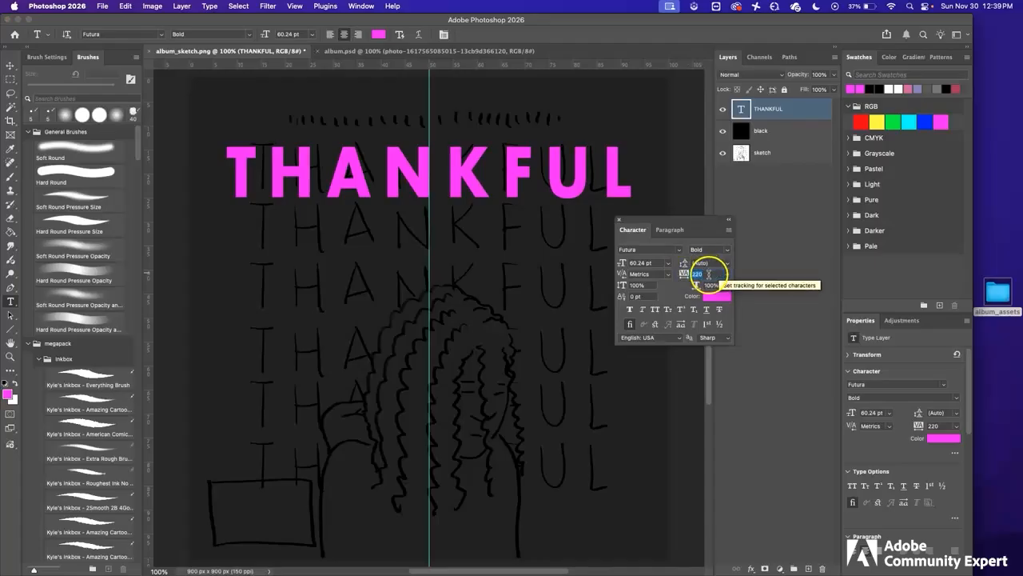
click(710, 274)
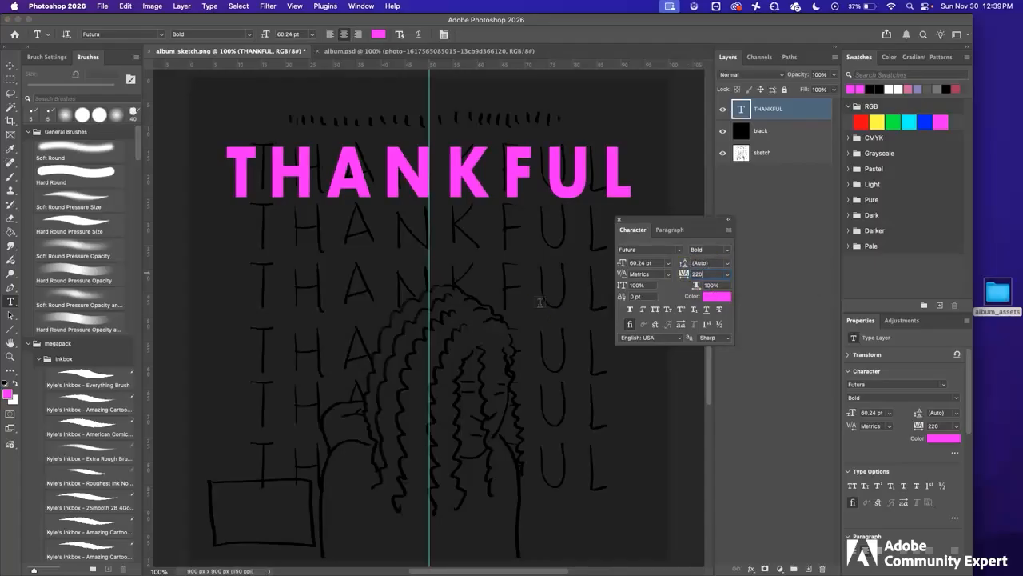
key(super+t)
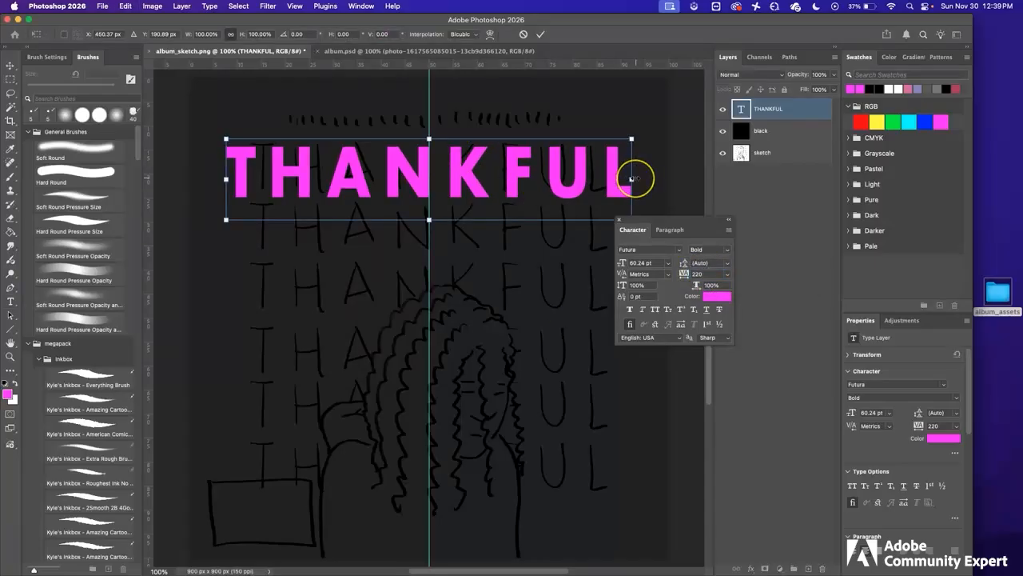
Step: Scale the spaced THANKFUL to the sketched row's width, slightly taller, and close Character settings
drag(631, 178, 612, 171)
click(459, 167)
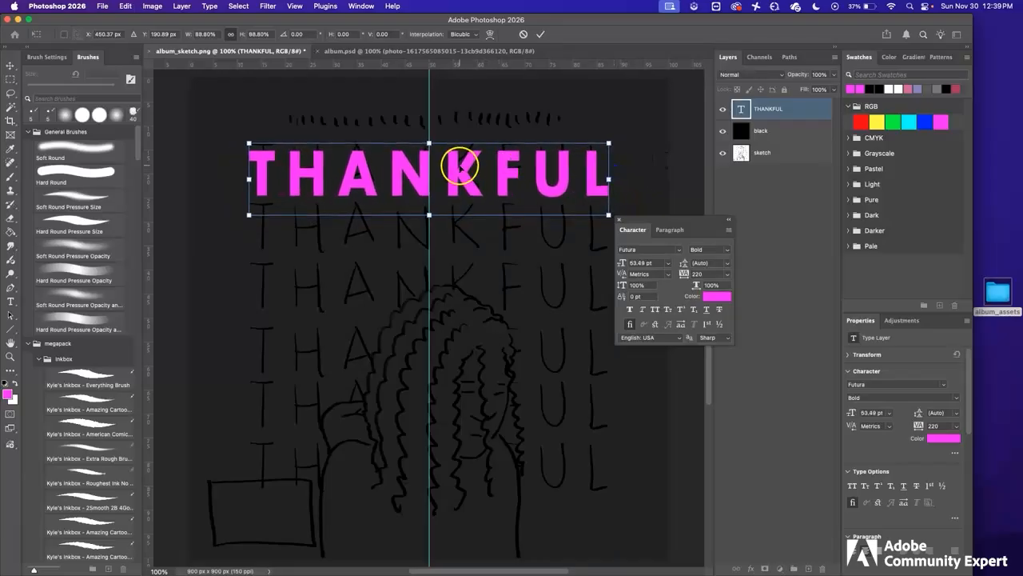
drag(429, 143, 429, 134)
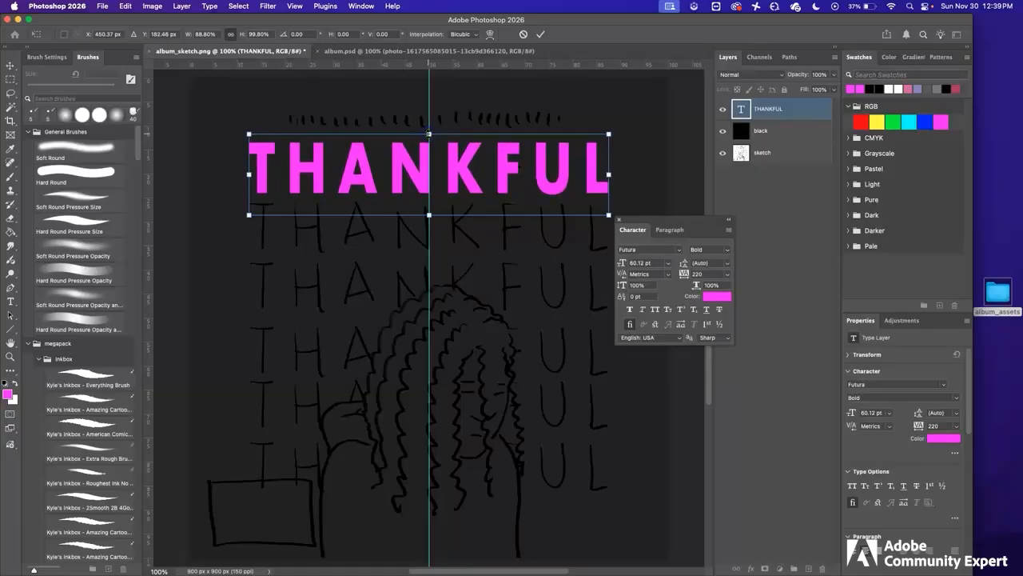
key(Return)
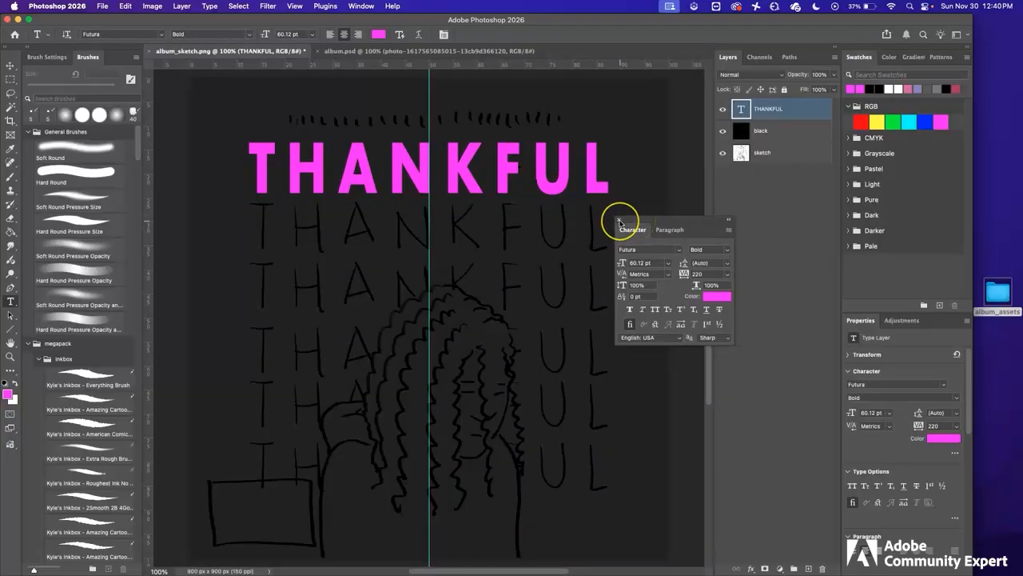
click(620, 222)
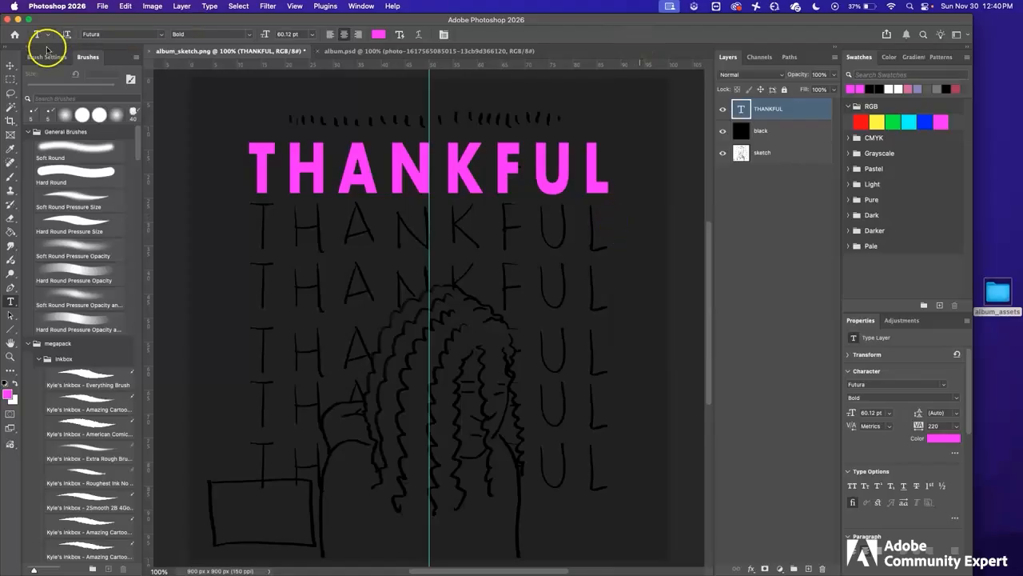
click(11, 67)
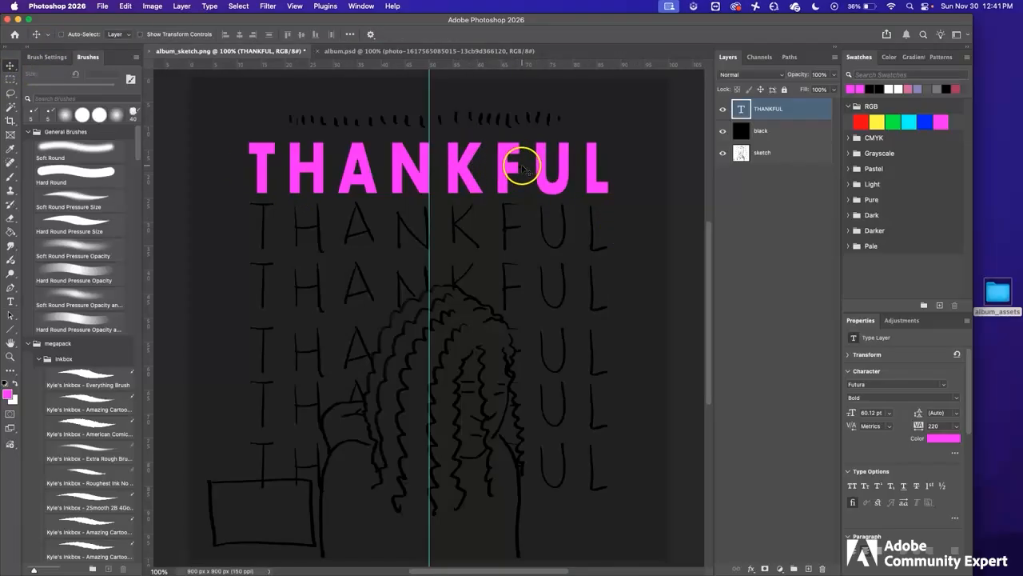
Step: Give THANKFUL an Inner Glow and a purple 10 px Outer Glow
click(752, 569)
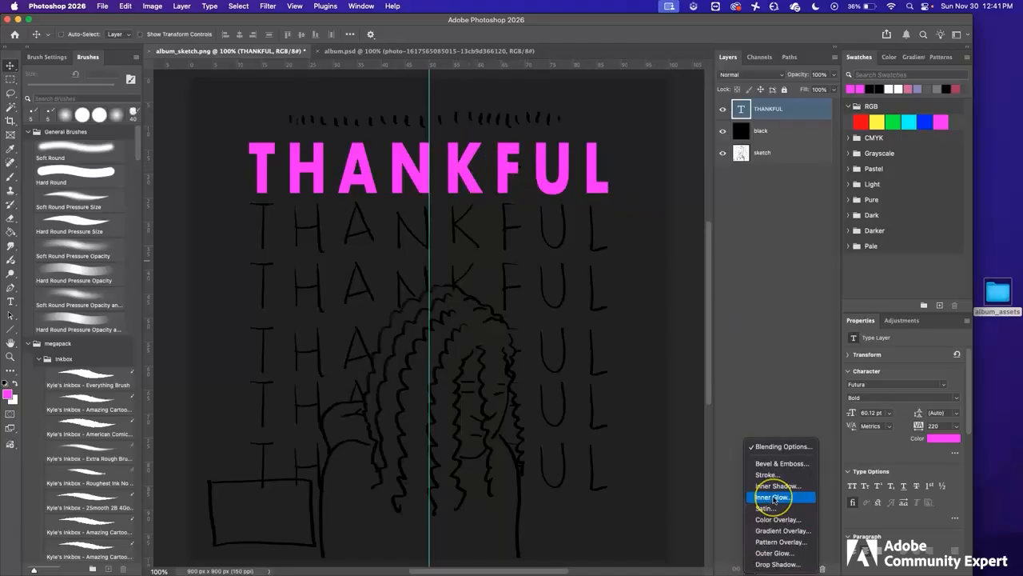
click(774, 497)
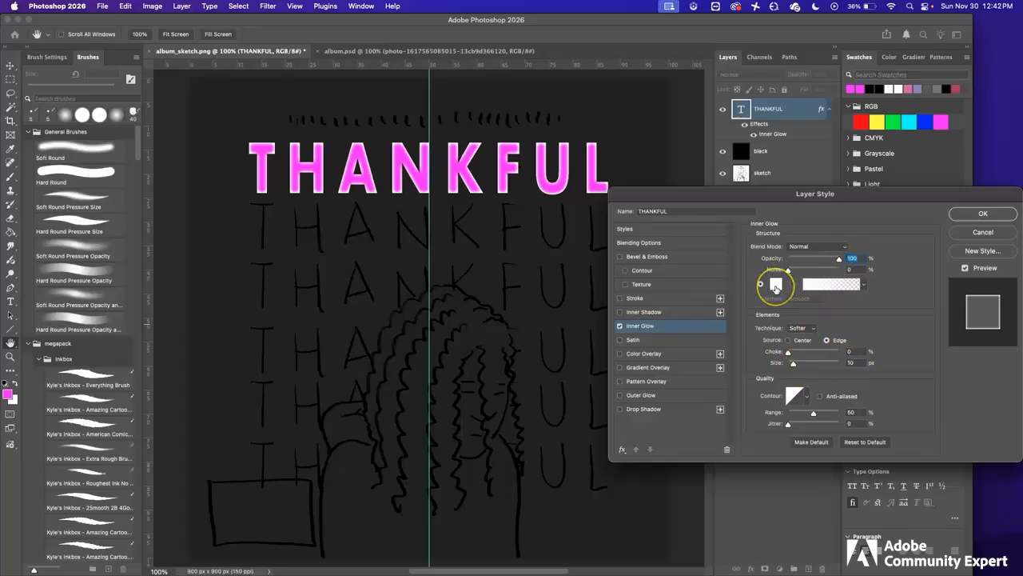
click(661, 397)
click(775, 286)
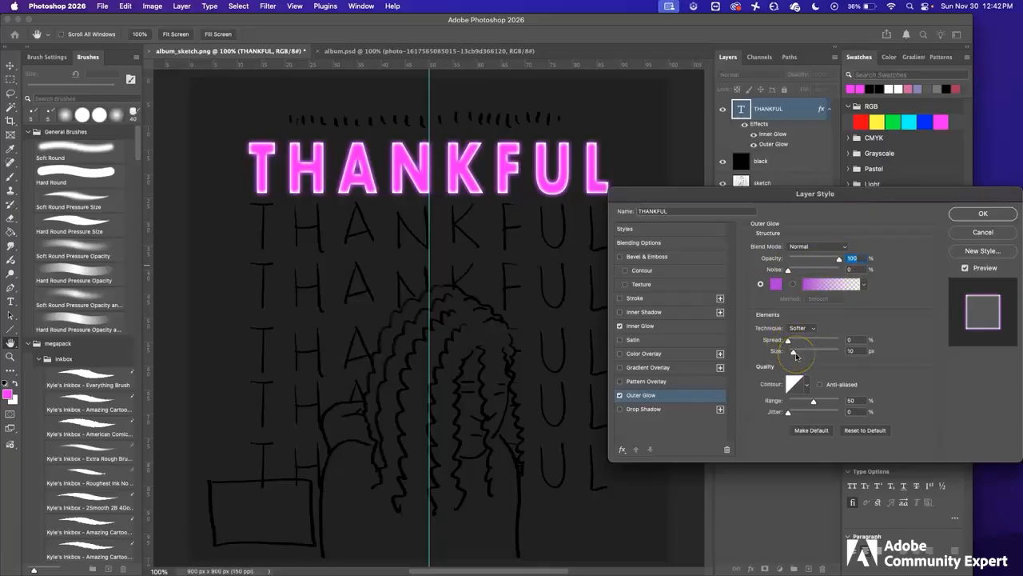
click(983, 215)
key(alt)
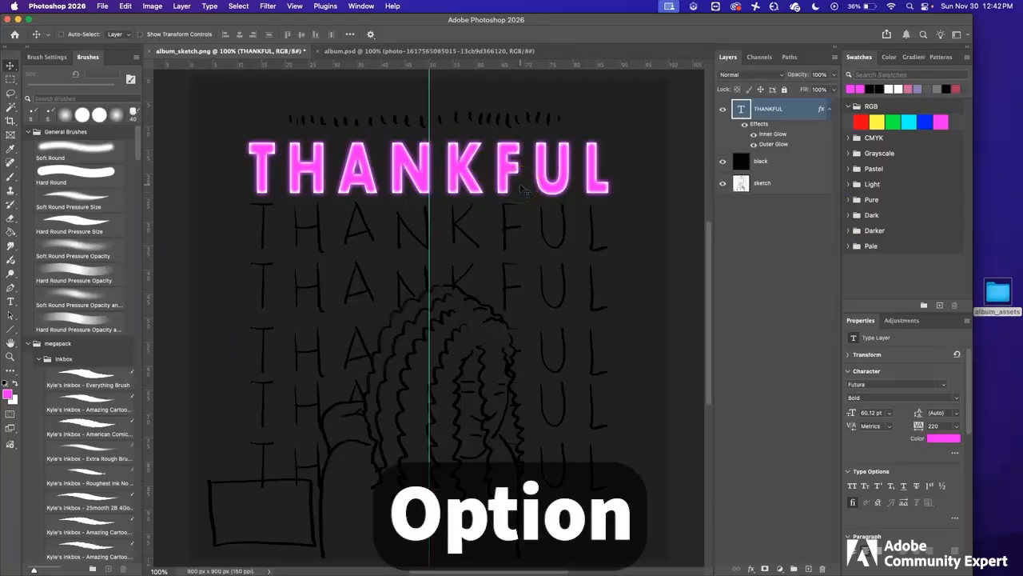
Step: Duplicate THANKFUL downward five times, one copy over each sketched row
drag(522, 189, 520, 244)
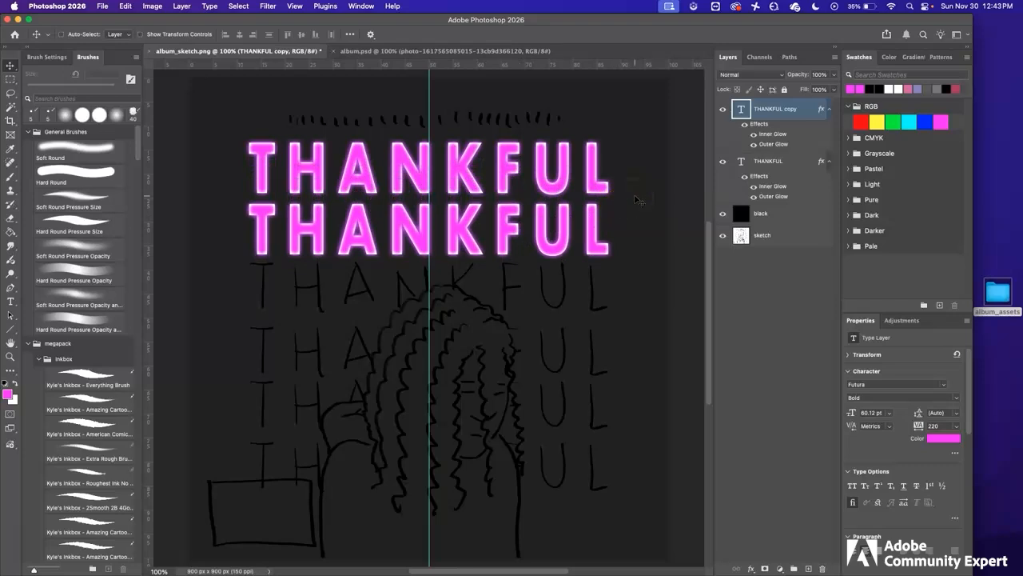
drag(621, 176, 621, 229)
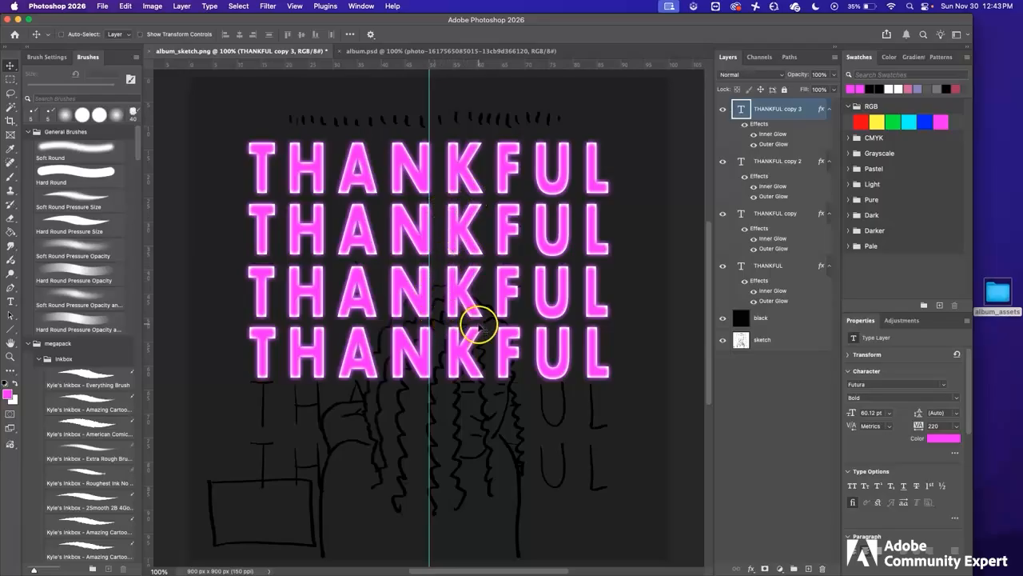
drag(615, 310, 615, 372)
drag(615, 348, 615, 409)
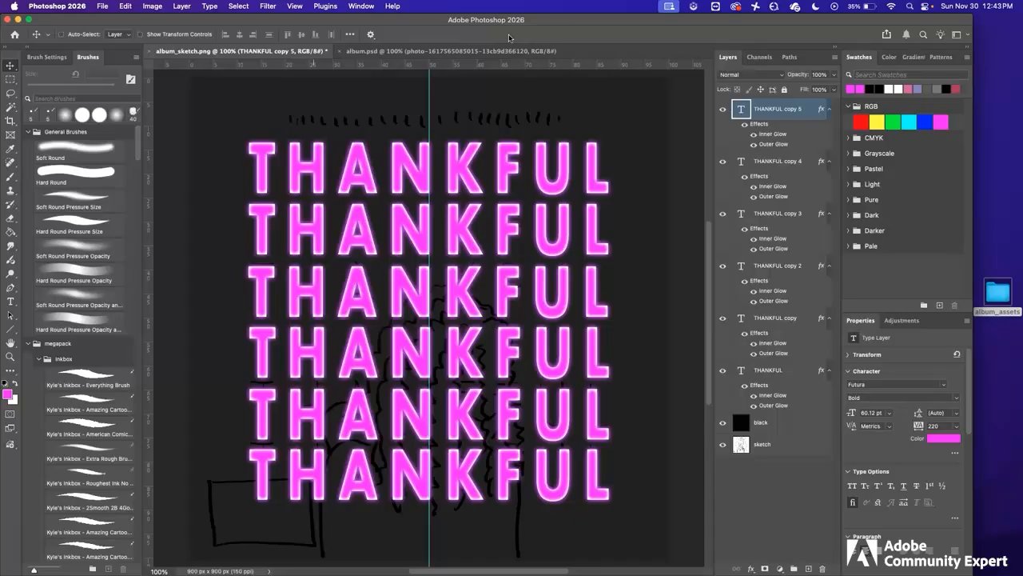
click(102, 5)
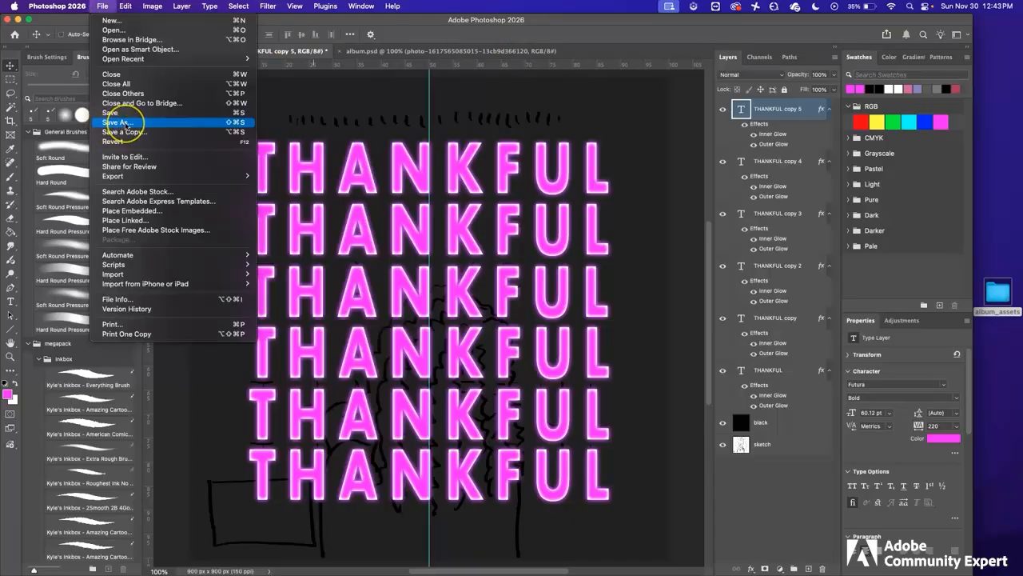
Step: Save the cover as album_sketch.psd in Photoshop format
click(125, 122)
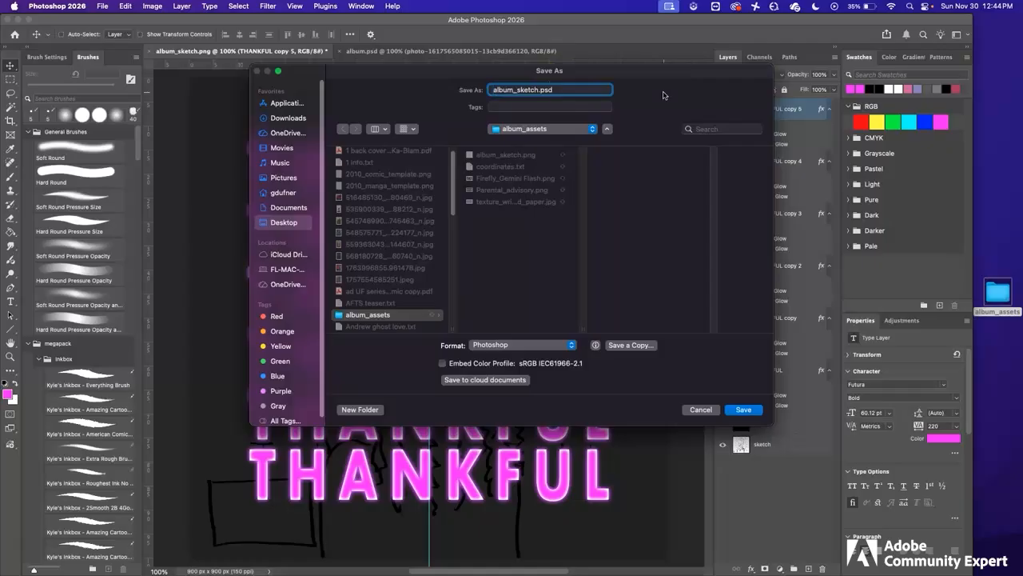
double_click(547, 90)
key(Return)
click(1001, 256)
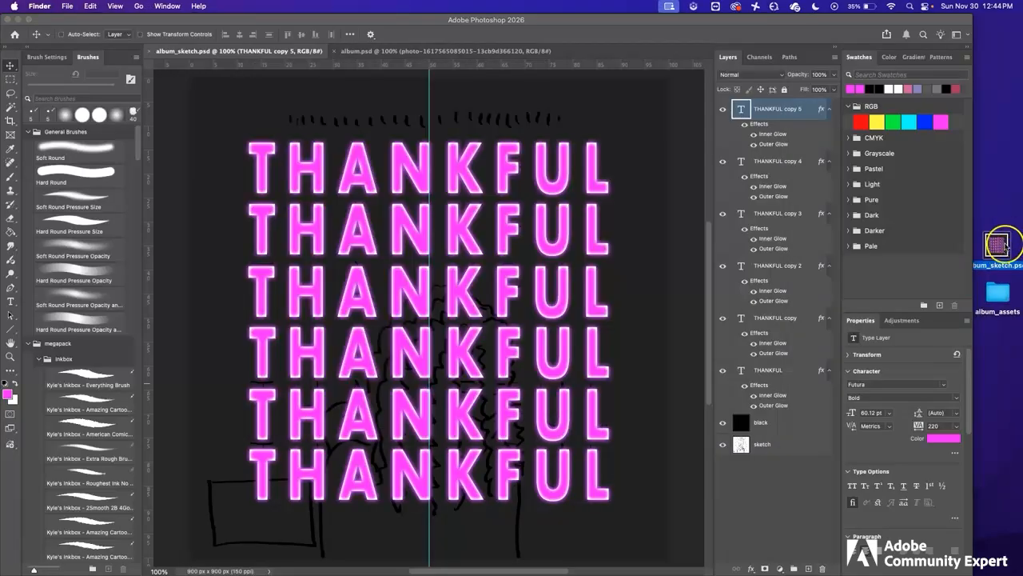